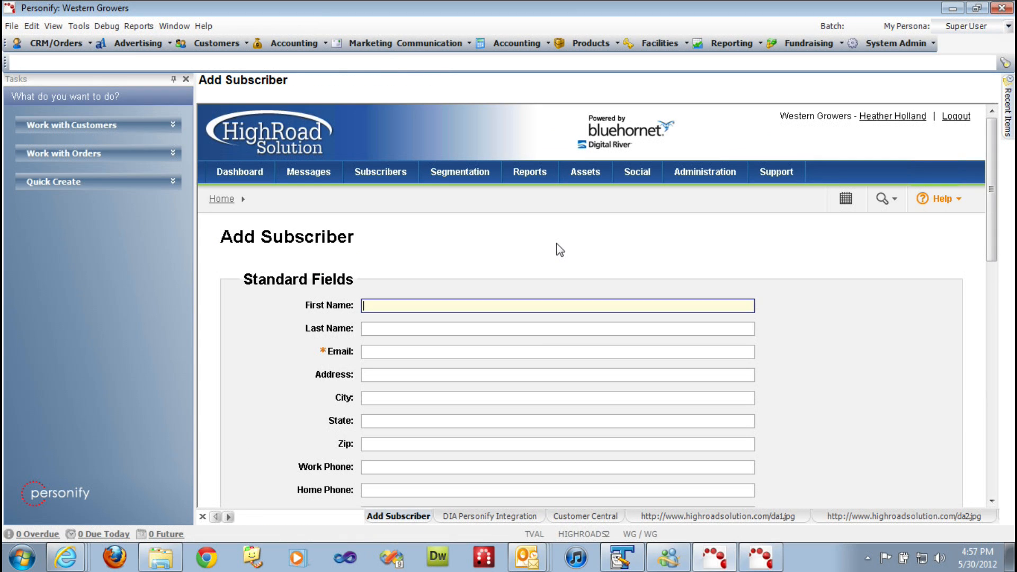
Examine the standard and custom fields of the Add Subscriber form down to its segment section
click(558, 242)
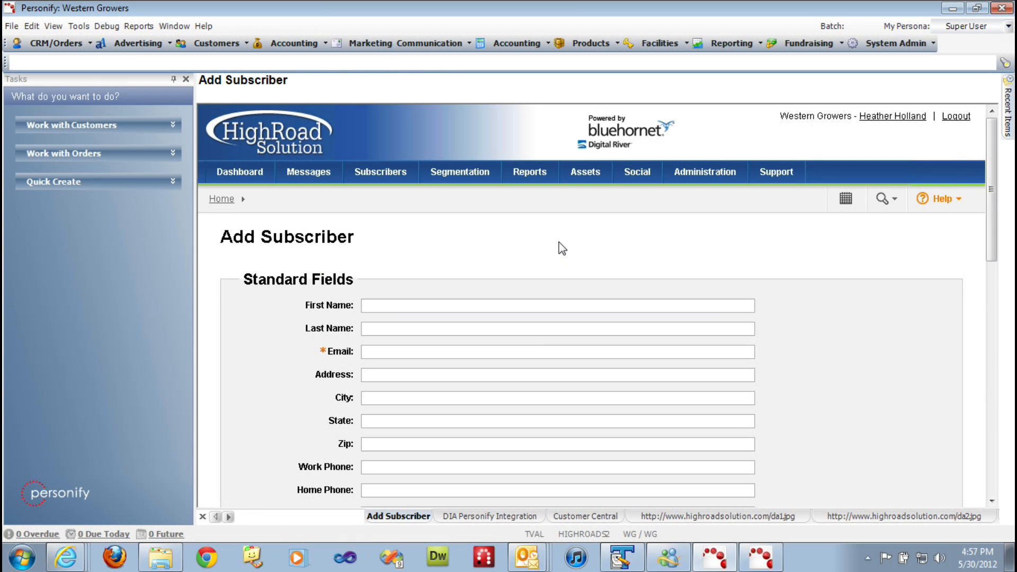
scroll(561, 246, down, 2)
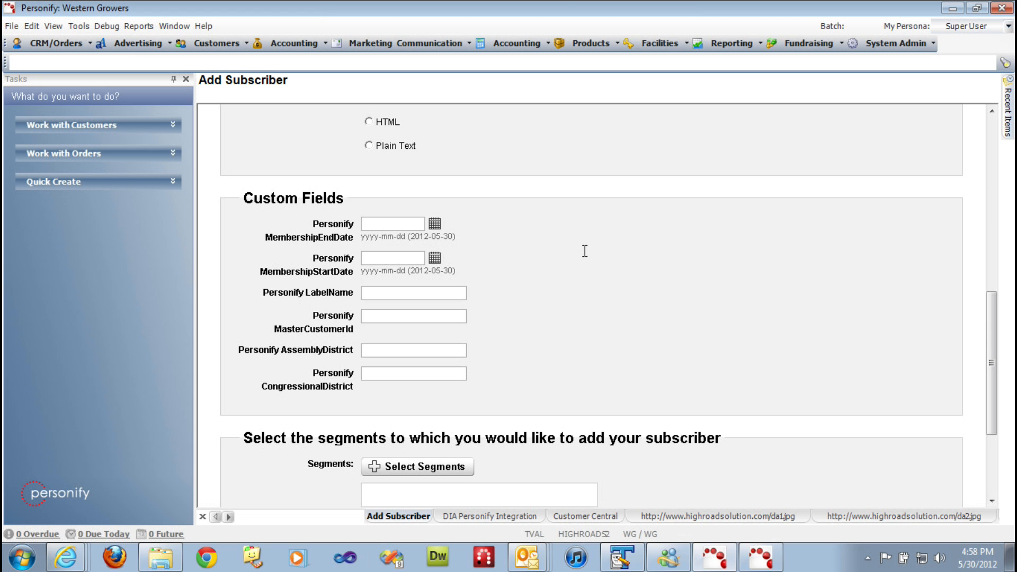
scroll(585, 251, up, 7)
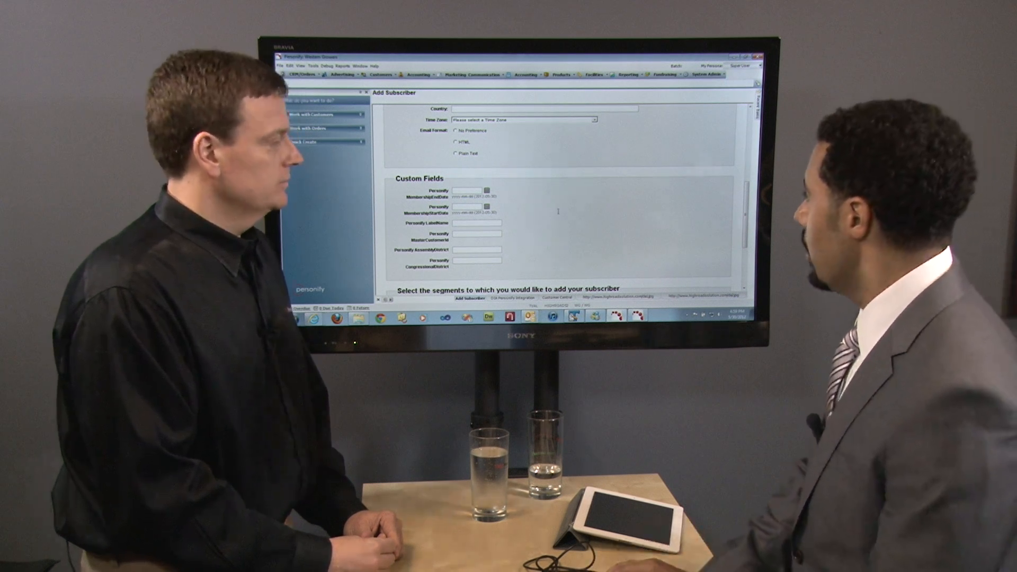
scroll(559, 211, down, 3)
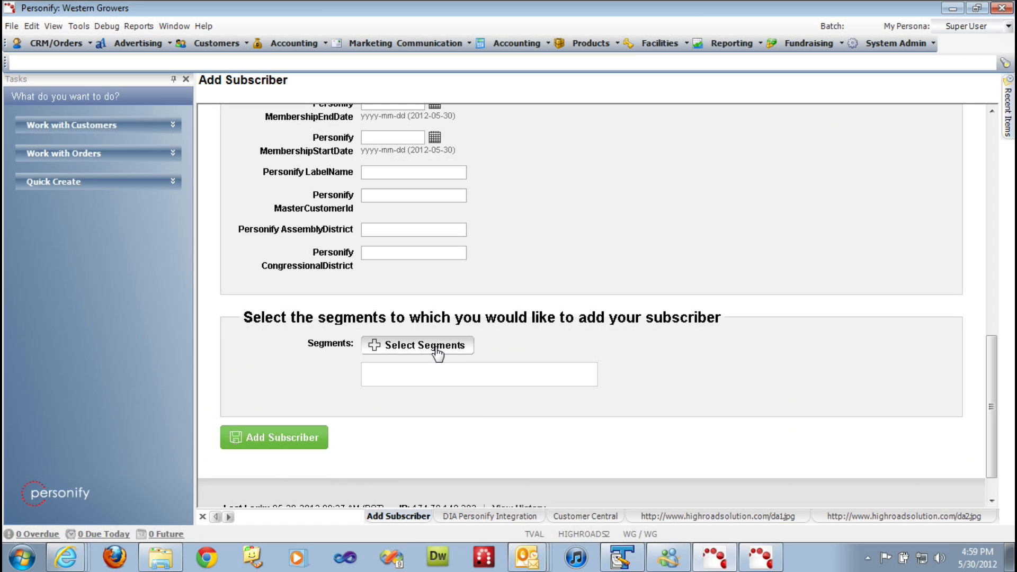
Open the segment selection for the new subscriber and mark the first four segments in the list
click(429, 351)
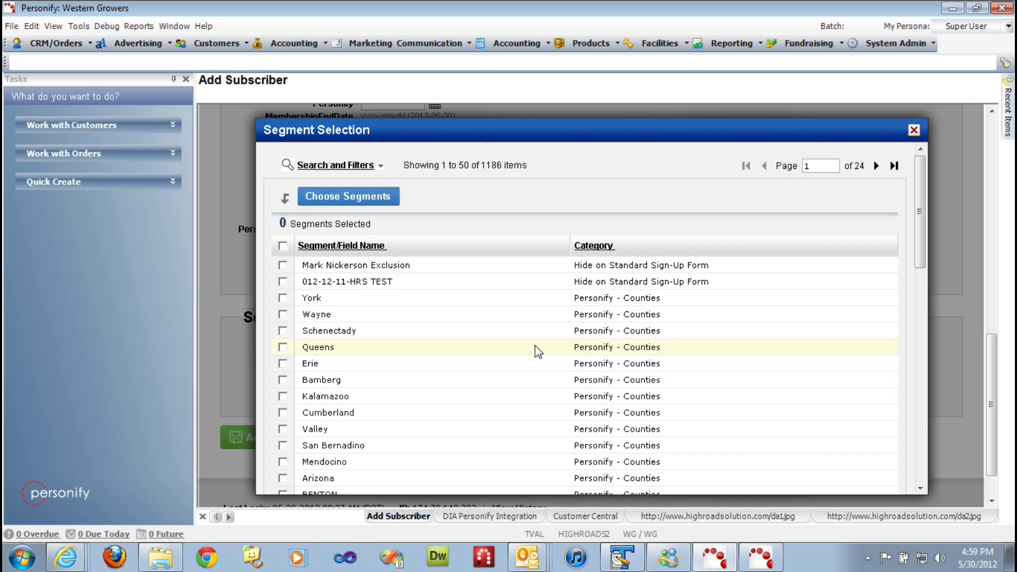
click(282, 265)
click(283, 281)
click(283, 297)
click(282, 314)
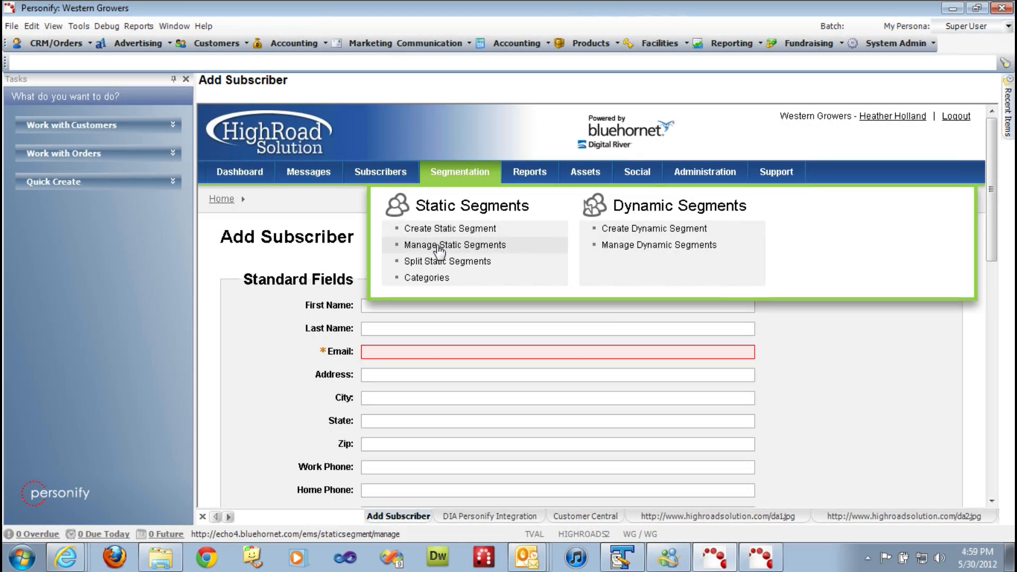
Open the static segment management page and filter the segments by the category Exclusions: Email Preferences
click(467, 241)
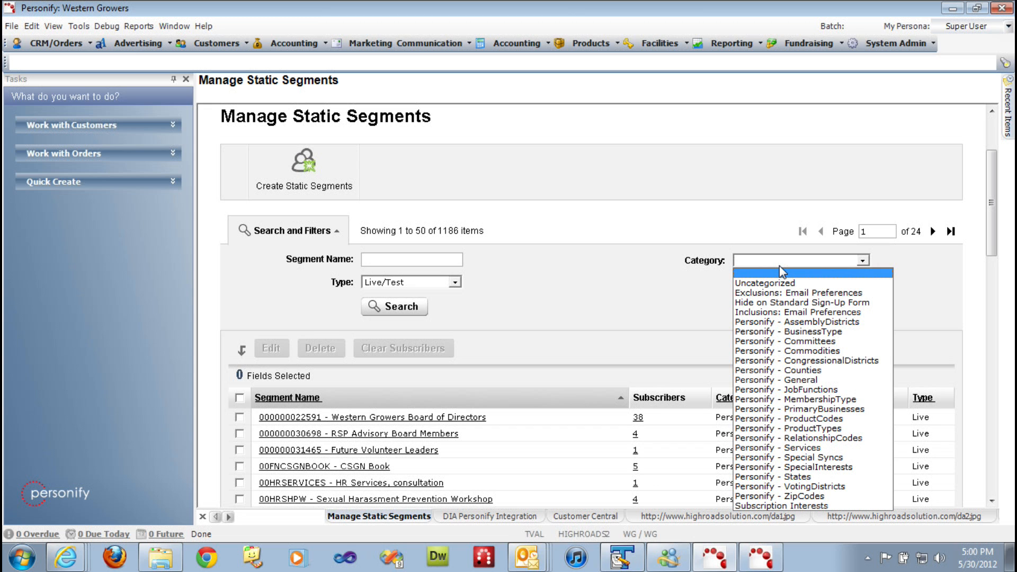
click(782, 293)
click(422, 316)
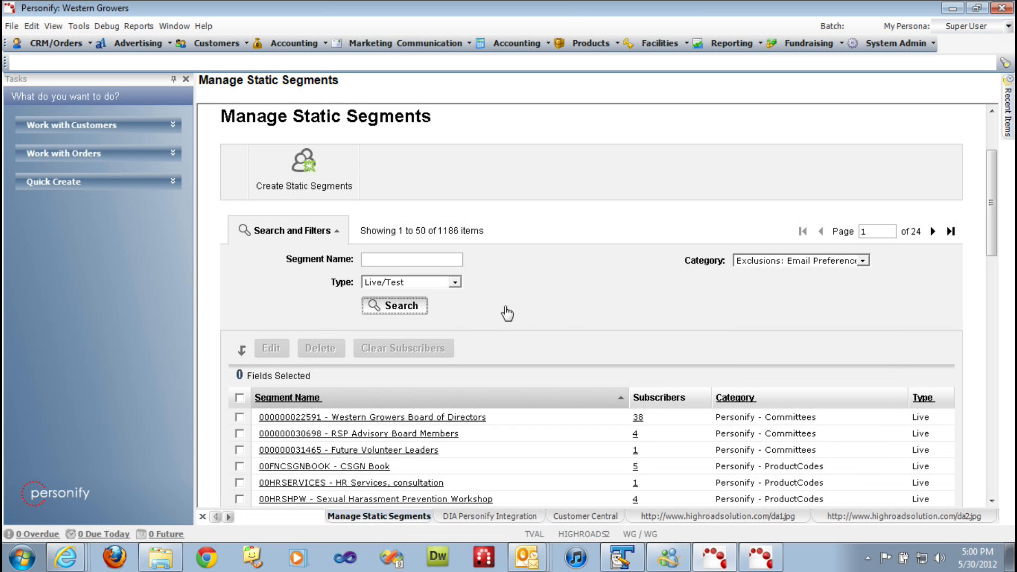
scroll(678, 308, down, 2)
scroll(678, 309, down, 1)
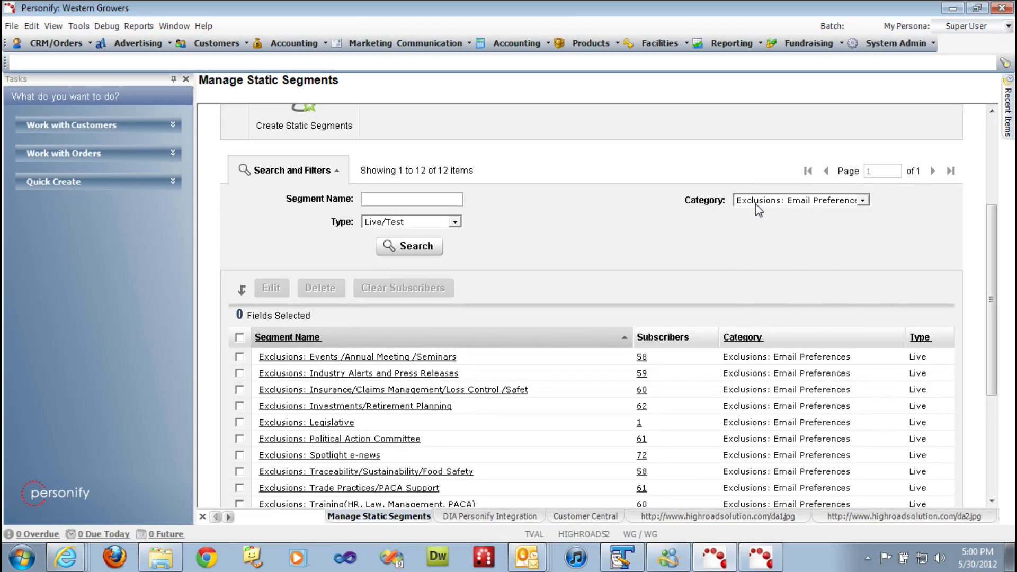
Filter the static segments by the category Personify - Commodities and look through the resulting list
click(755, 205)
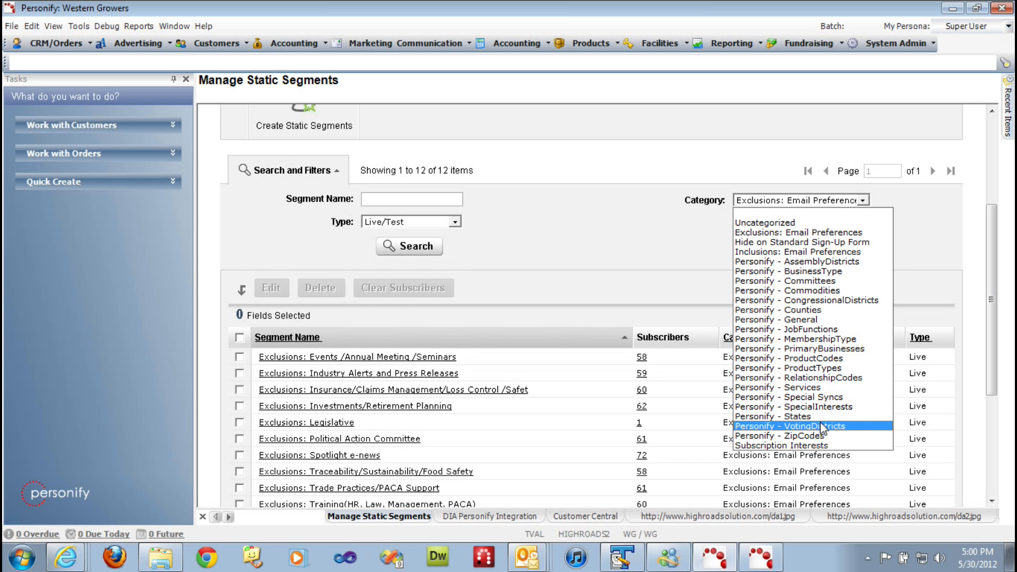
click(831, 294)
click(424, 245)
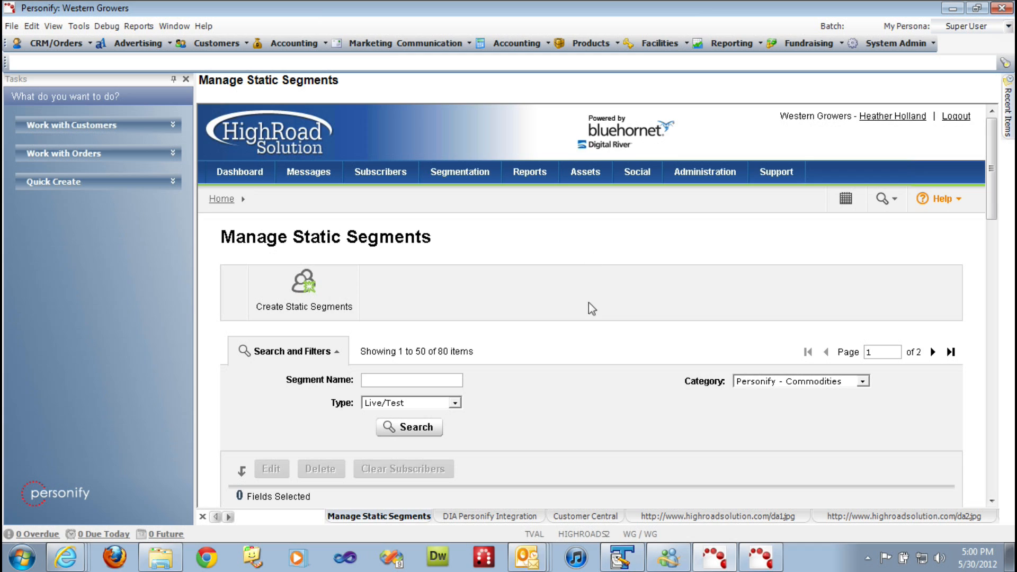
scroll(598, 269, down, 6)
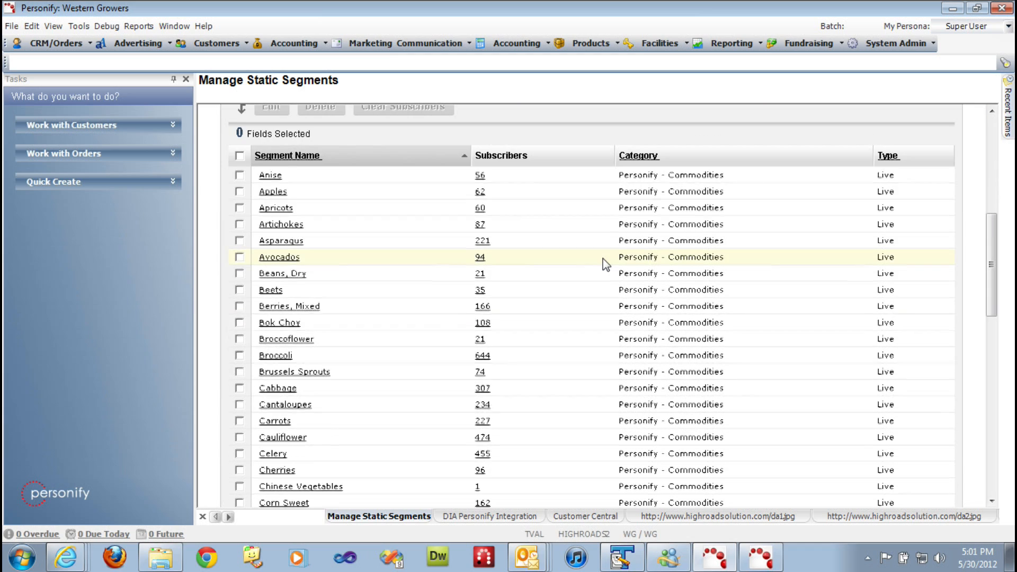
scroll(602, 265, up, 1)
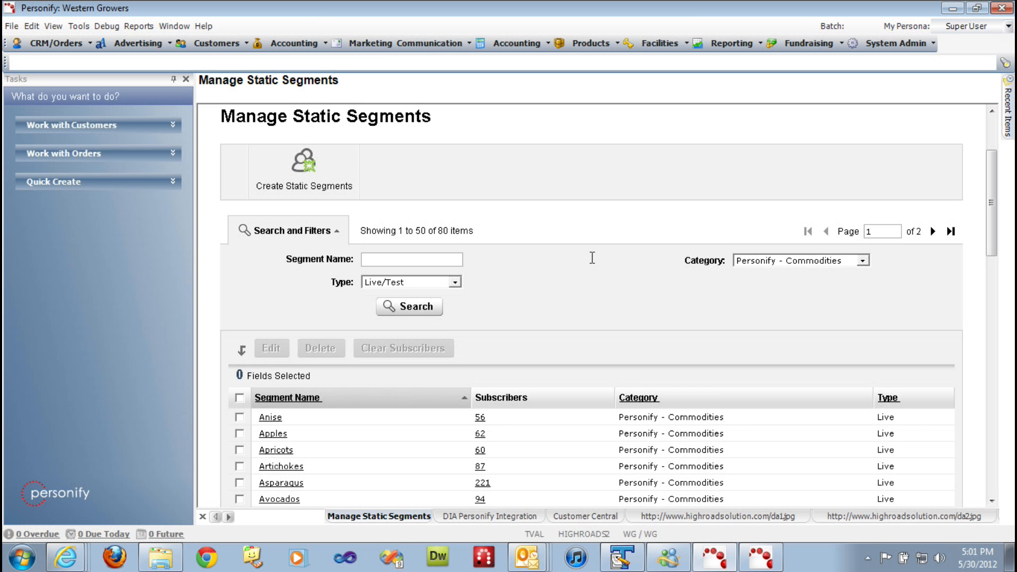
Open the draft message "HighRoad Solution Dynamic Content Demo (Do Not Delete)" for editing
scroll(583, 258, up, 3)
mouse_move(308, 172)
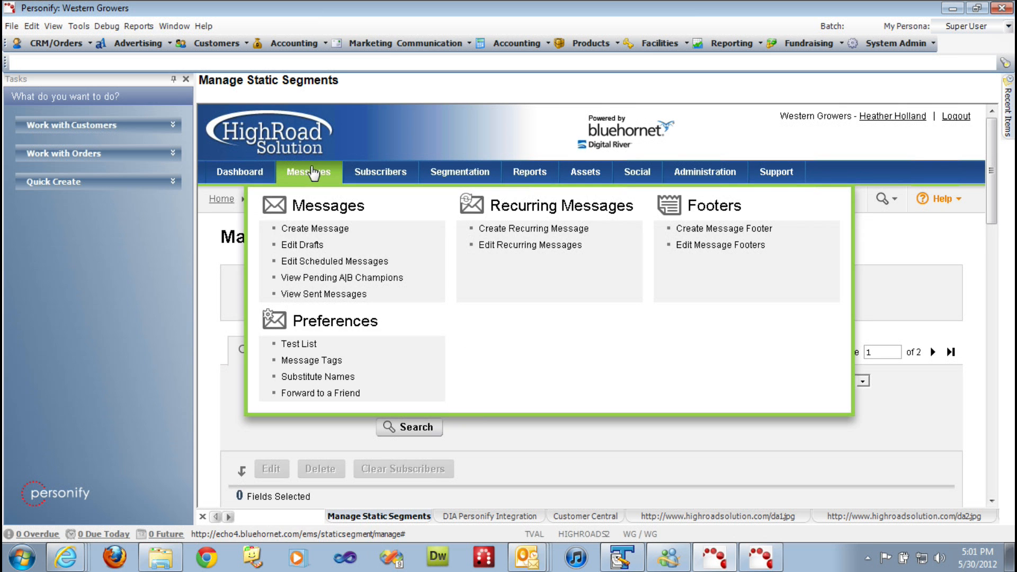
click(304, 245)
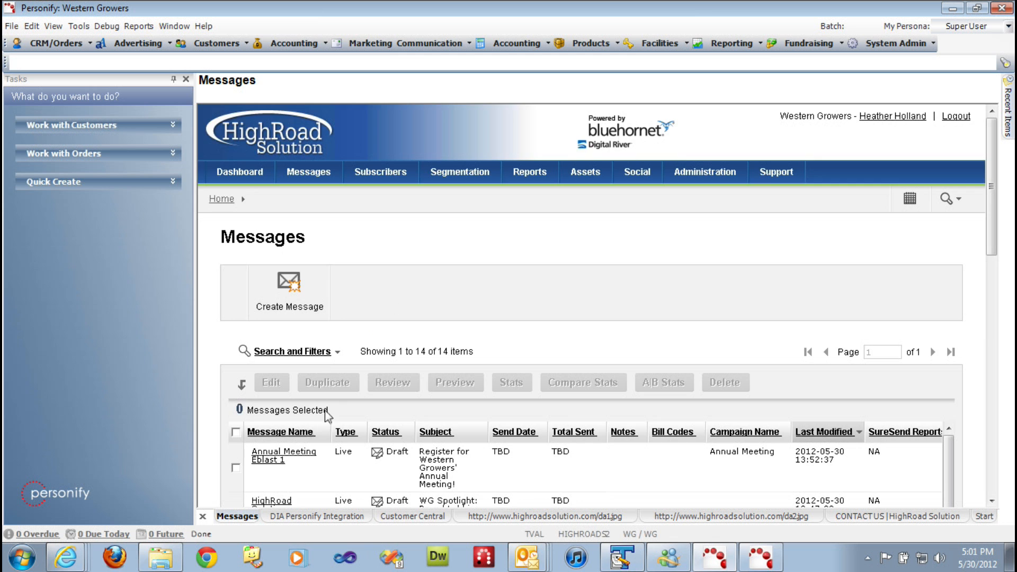
scroll(340, 359, down, 5)
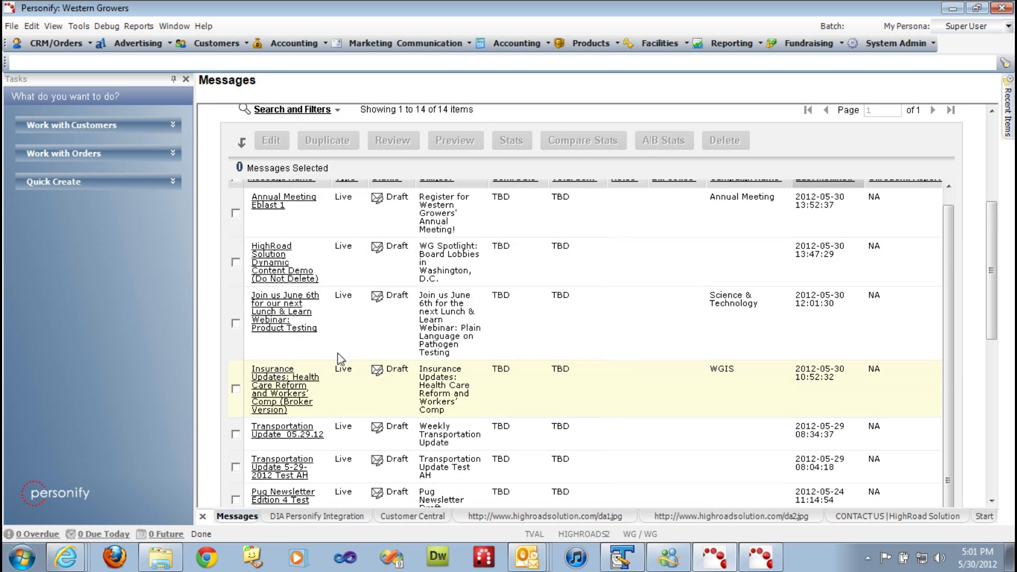
click(236, 263)
click(269, 142)
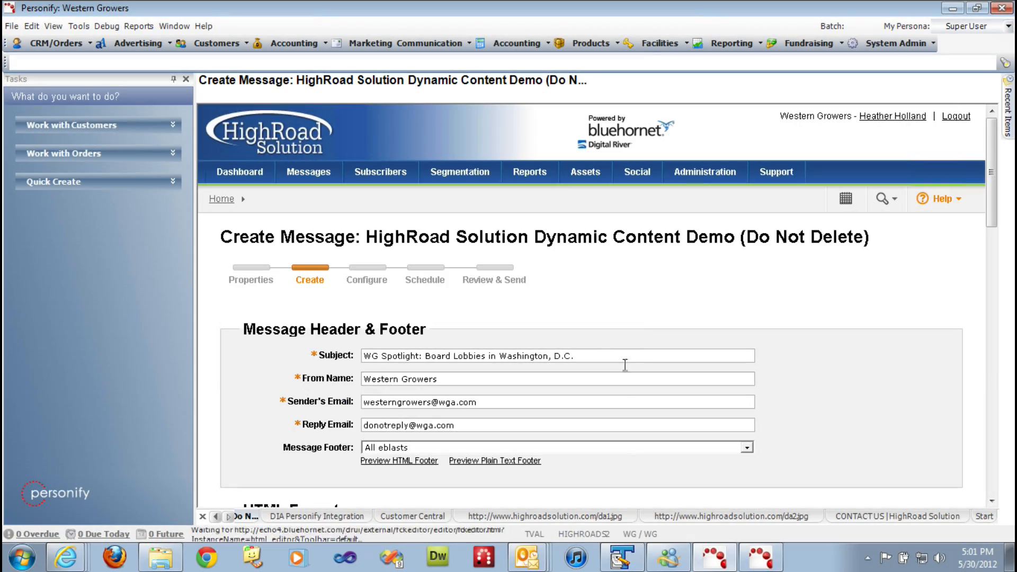
Review the dynamic content placeholders in the message's HTML body and continue to the Configure stage
scroll(579, 314, down, 5)
scroll(579, 316, down, 5)
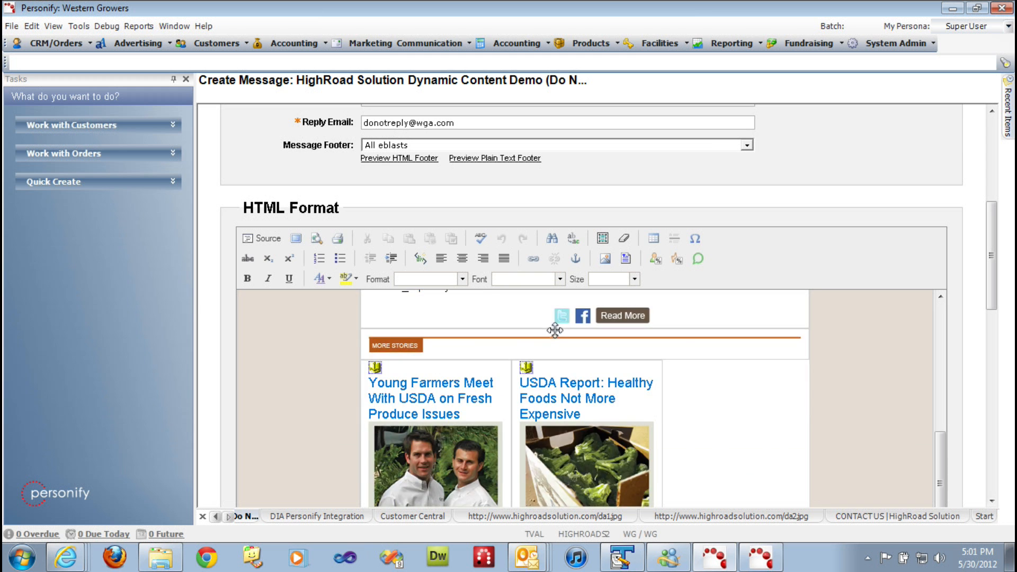
scroll(657, 349, up, 5)
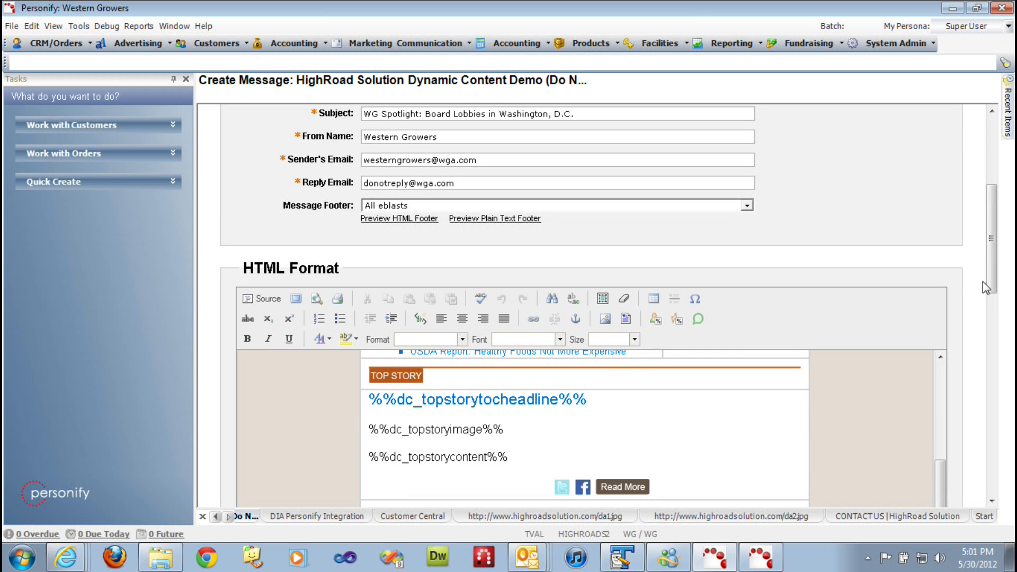
drag(993, 284, 960, 485)
click(512, 392)
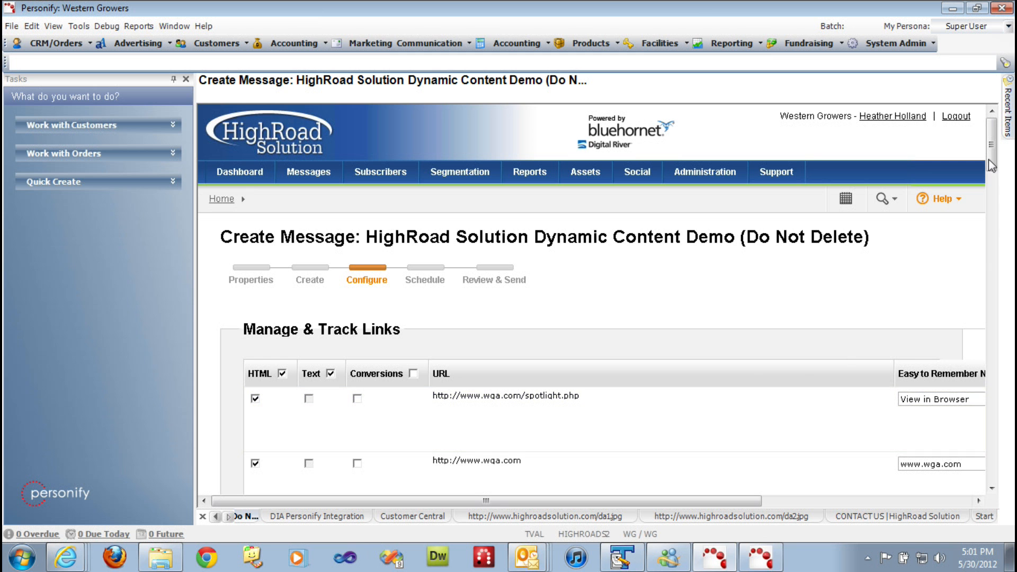
Advance the message through the Configure and Schedule stages to Review & Send
drag(991, 165, 990, 454)
click(511, 393)
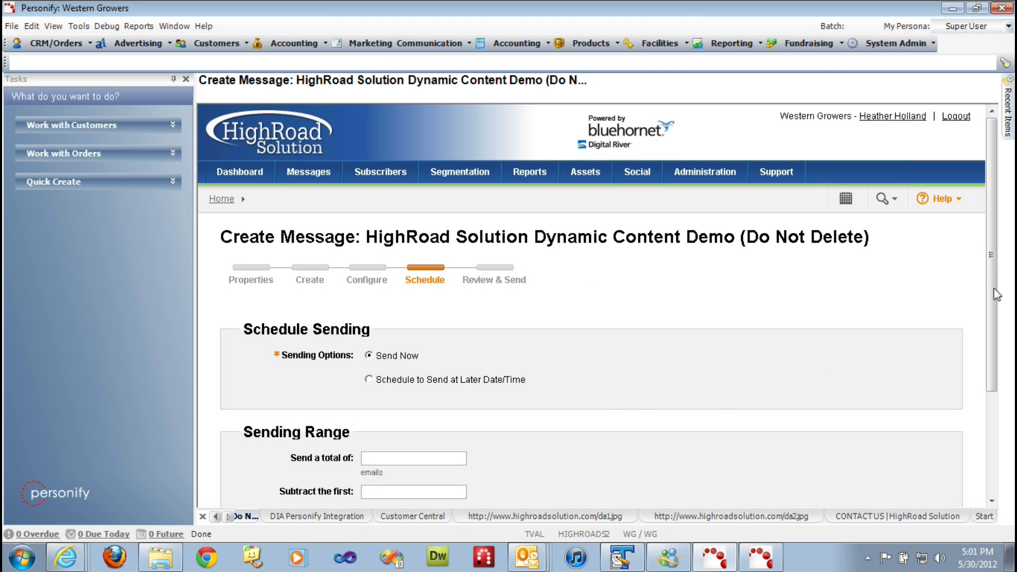
scroll(855, 396, down, 3)
click(512, 394)
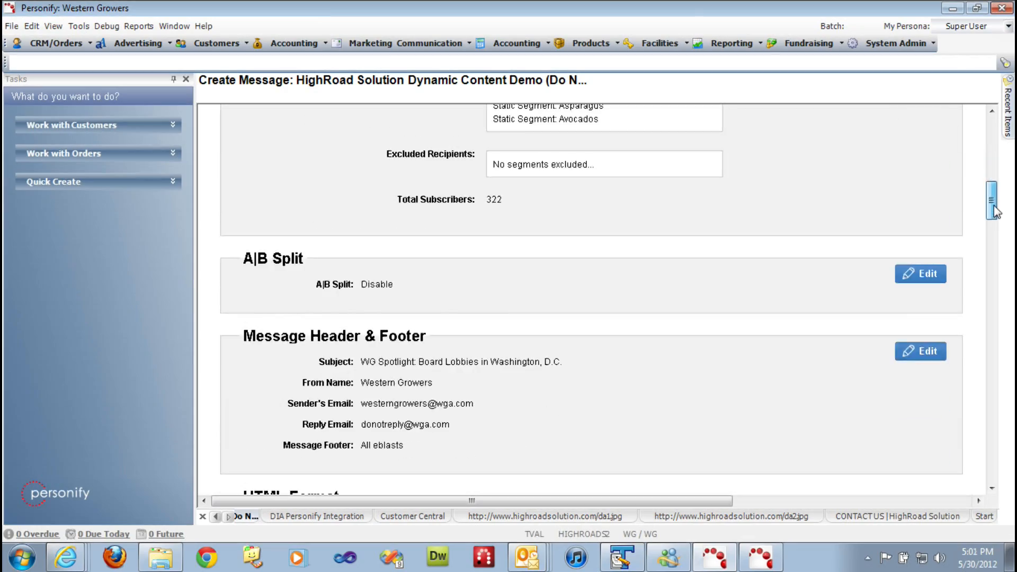
Open the message's dynamic content preview in a maximized window and view the version matching Artichokes
drag(992, 212, 992, 247)
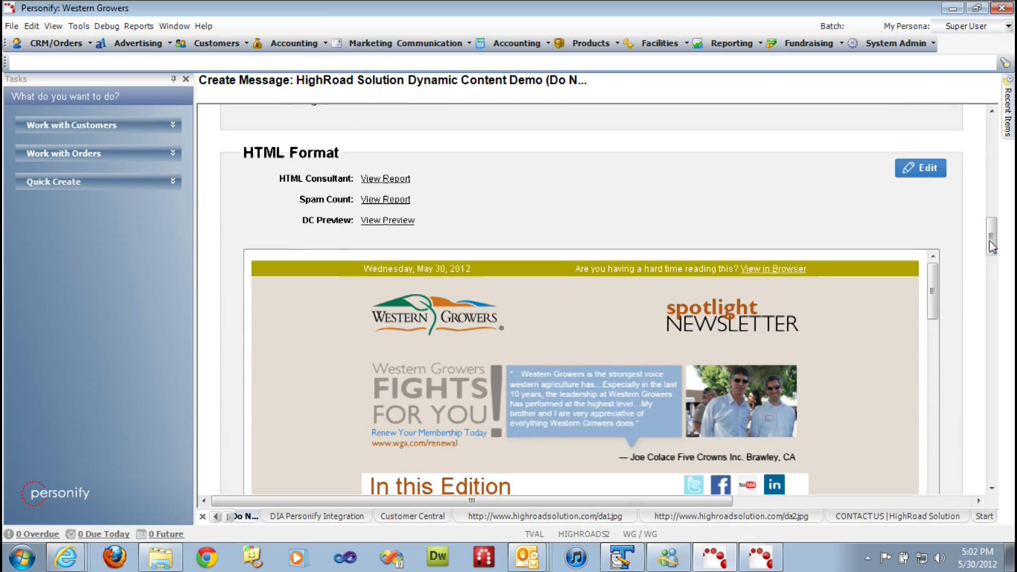
click(387, 221)
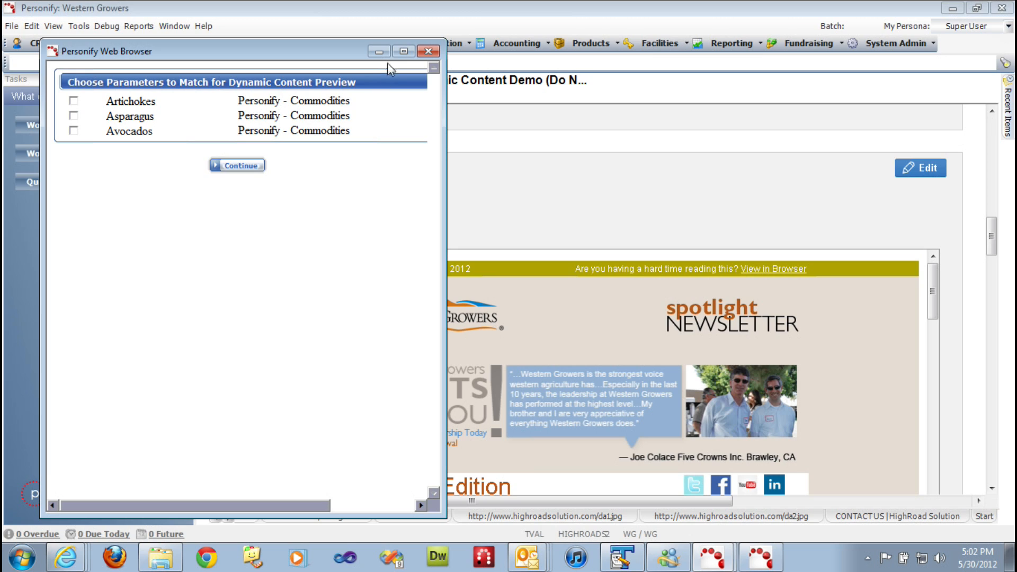
click(403, 51)
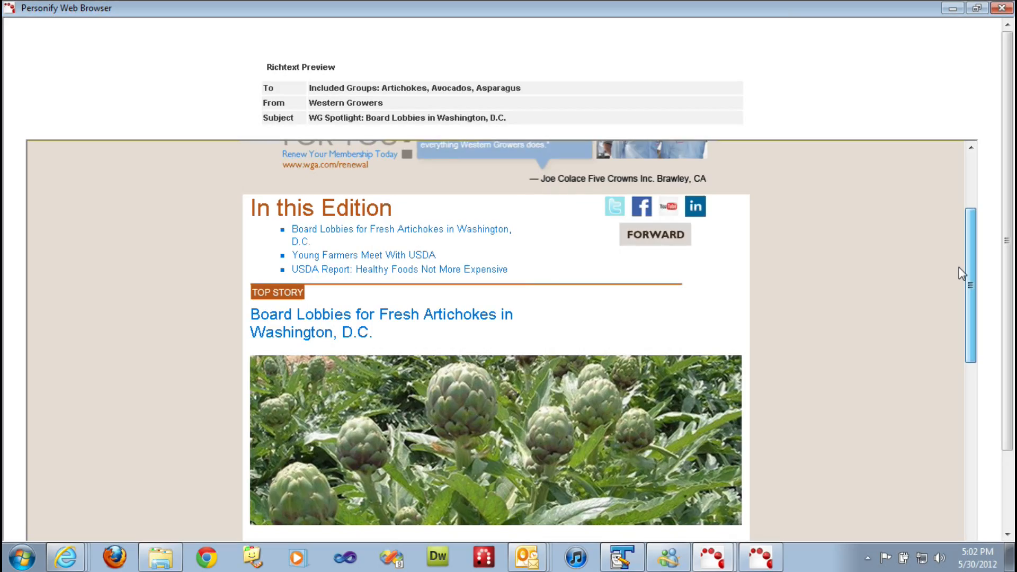
scroll(958, 266, down, 2)
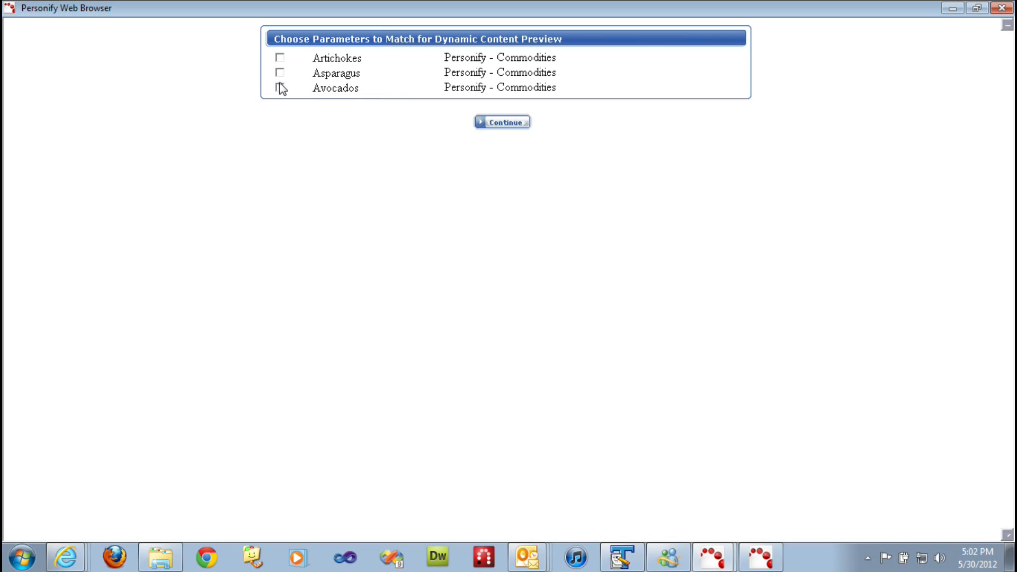
Preview the dynamic content version matching Avocados and look through its top story
click(504, 137)
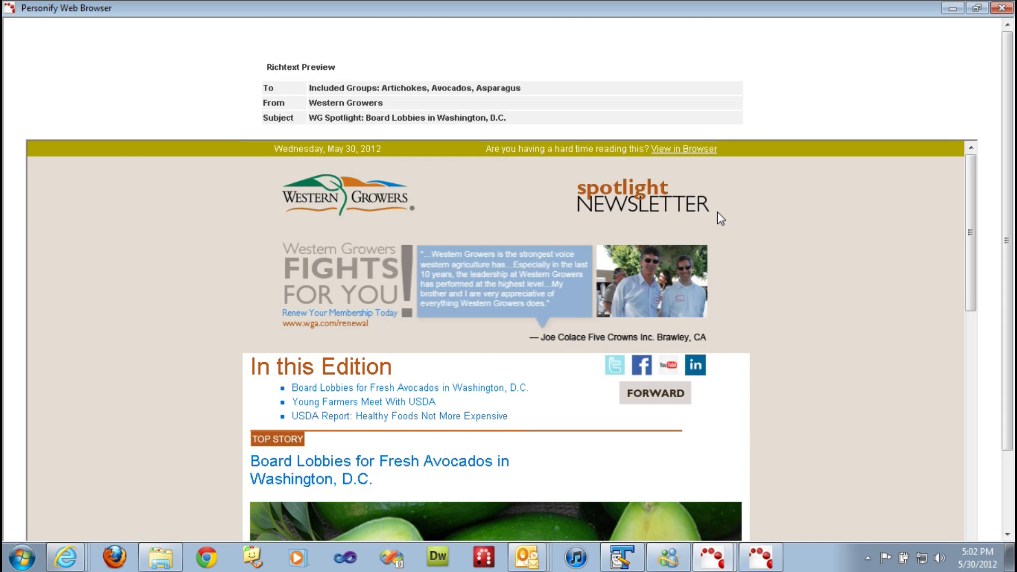
scroll(717, 211, down, 4)
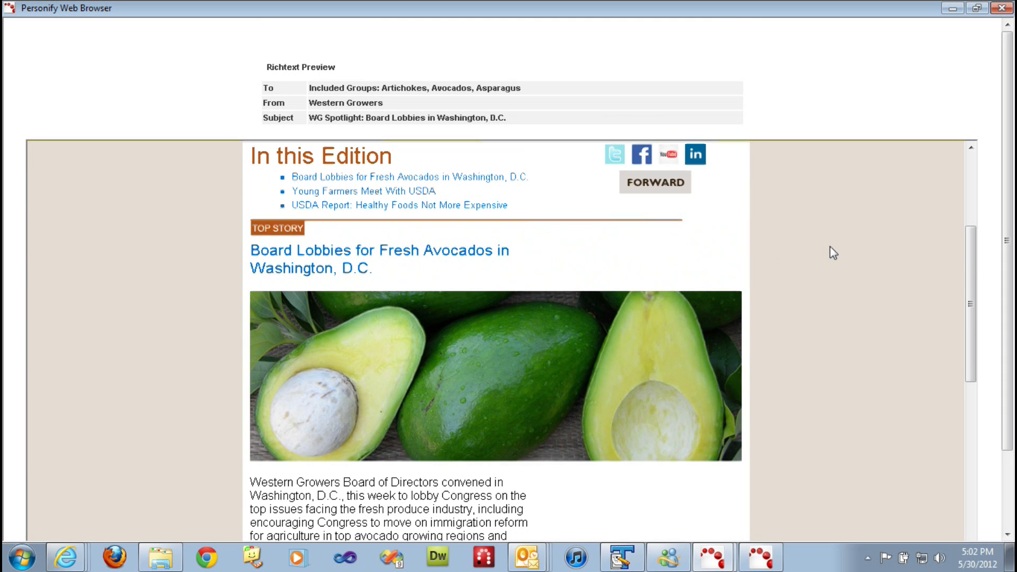
scroll(833, 253, down, 3)
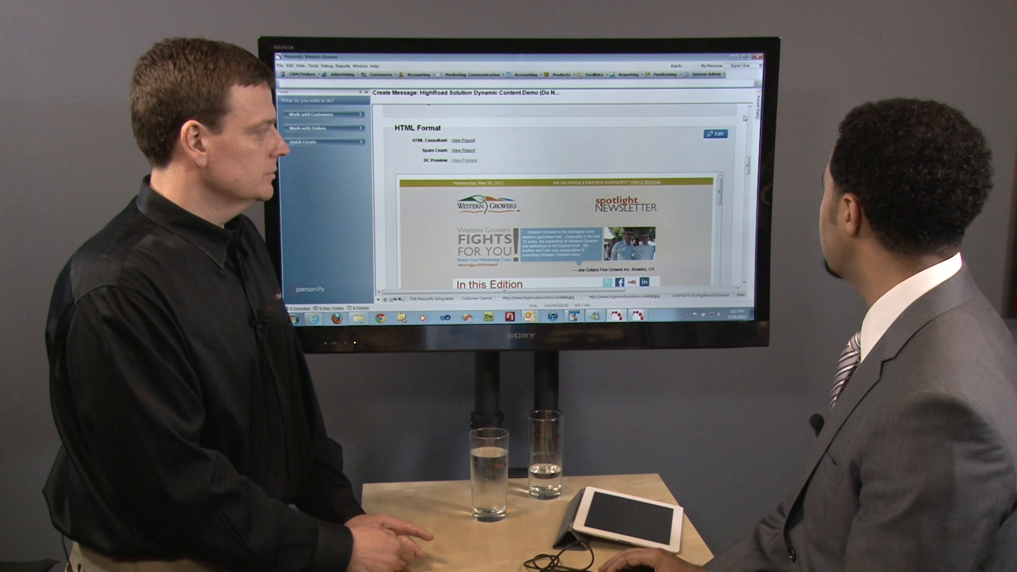
Open the sent message report for "WG Spotlight: USDA Report Confirms Safety of Fresh Produce"
scroll(561, 212, up, 10)
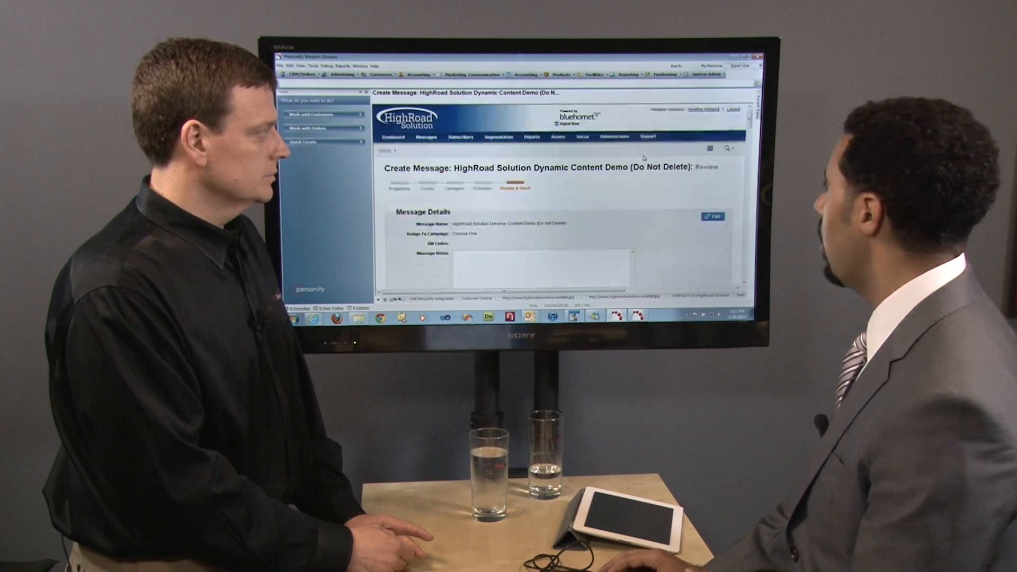
mouse_move(532, 137)
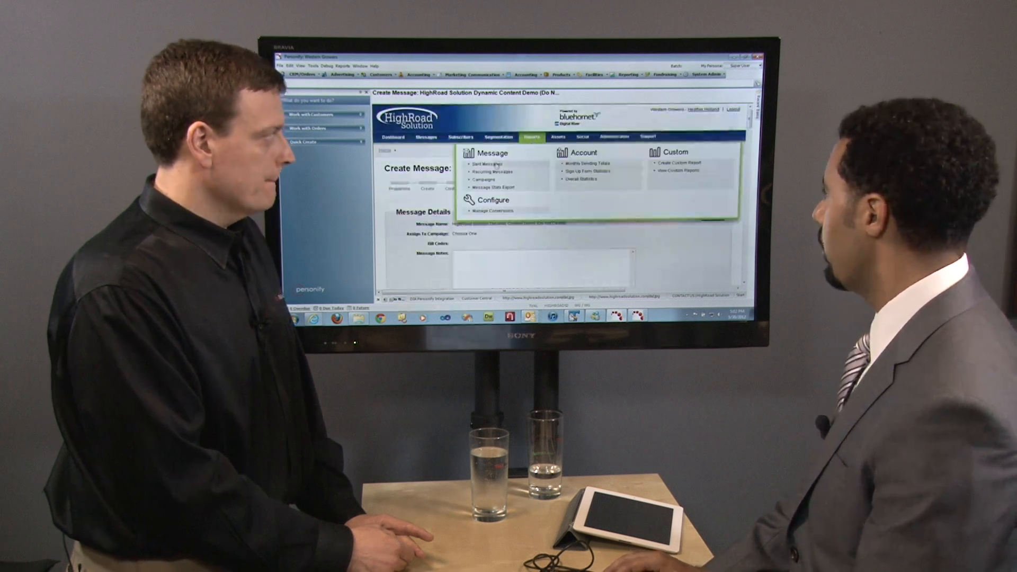
click(521, 170)
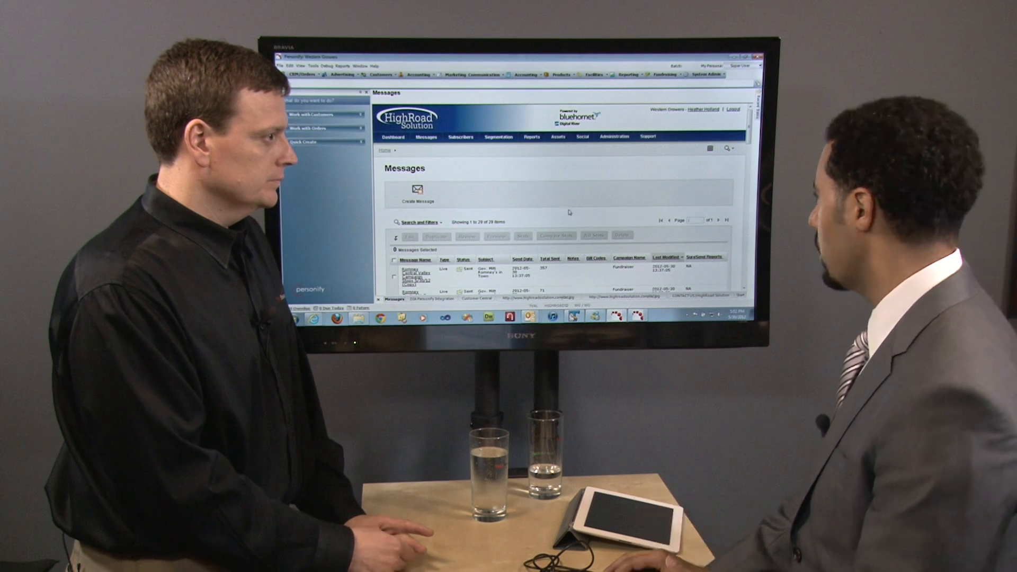
scroll(569, 213, down, 3)
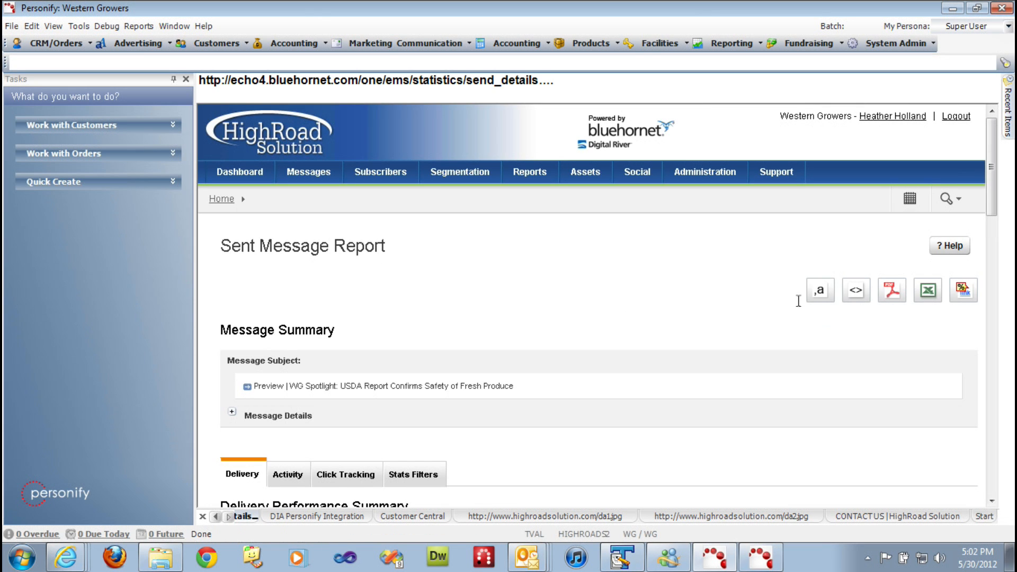
View the report's delivery summary and open the message preview with click rates overlaid on its links
scroll(763, 299, down, 2)
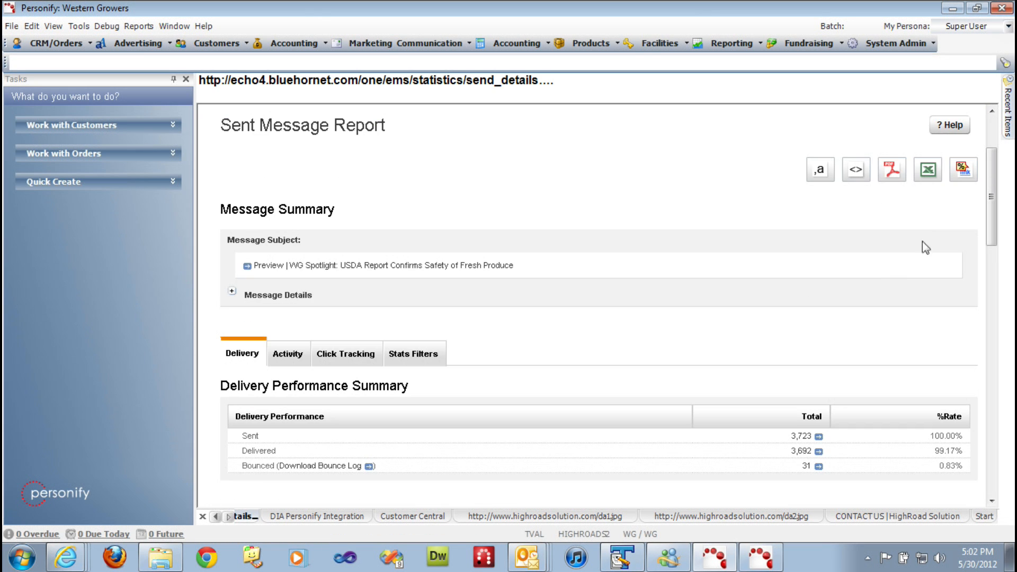
click(963, 169)
click(460, 104)
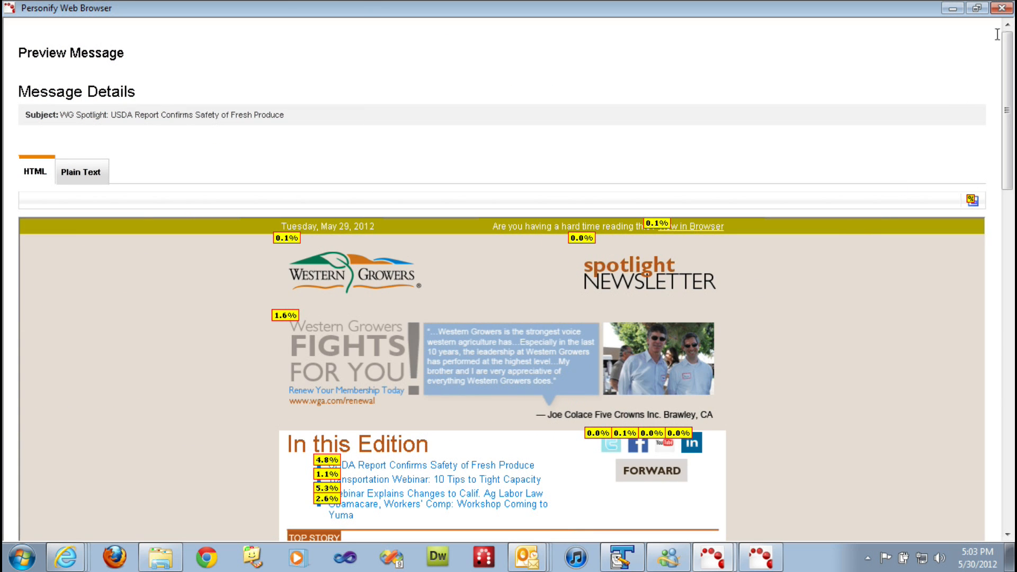
Close the message preview and return to the customer's email activity records in Customer Central
click(1002, 8)
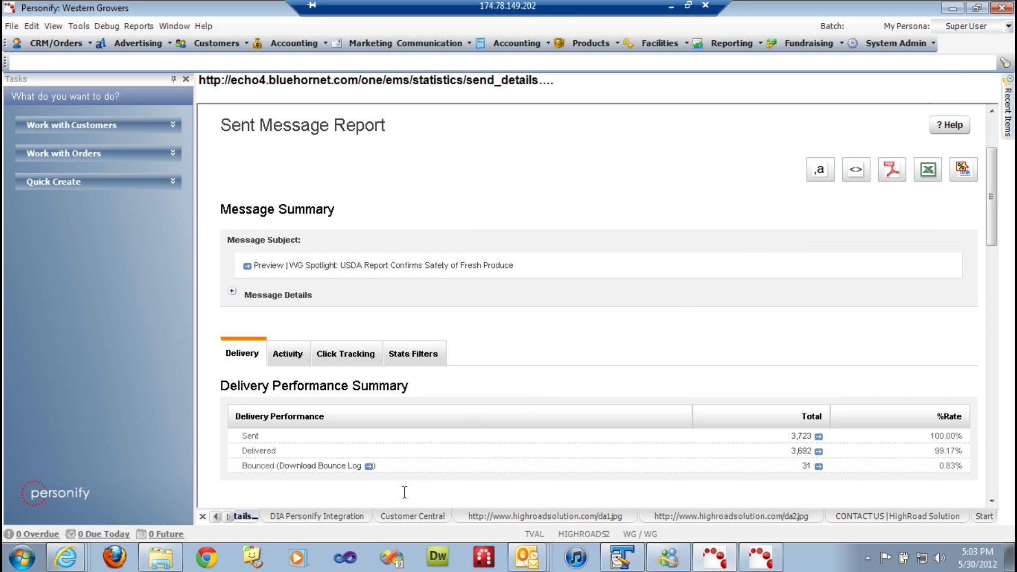
click(416, 517)
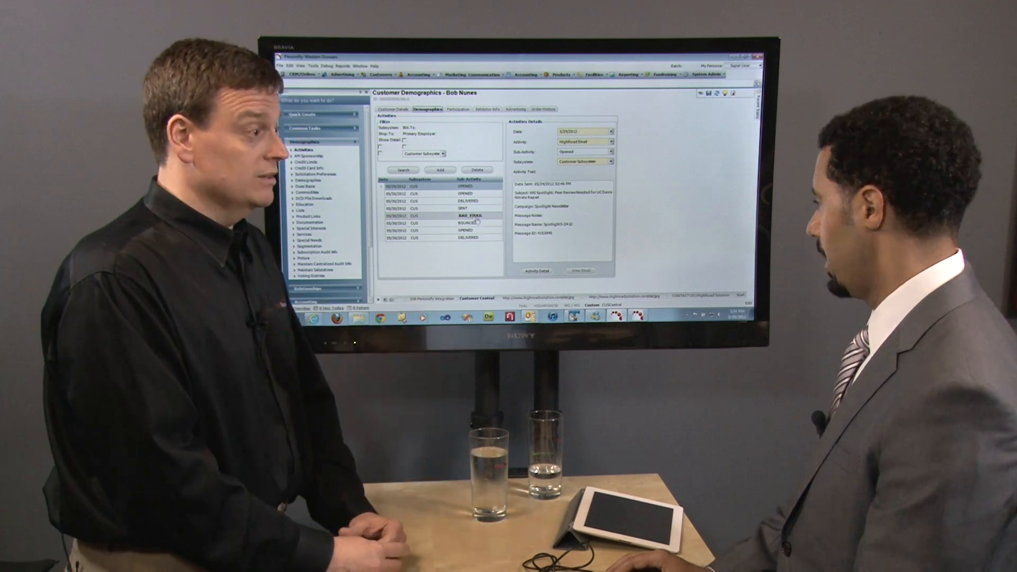
View the HighRoad Email activity report da1.jpg and the activity chart by state in da2.jpg
click(509, 298)
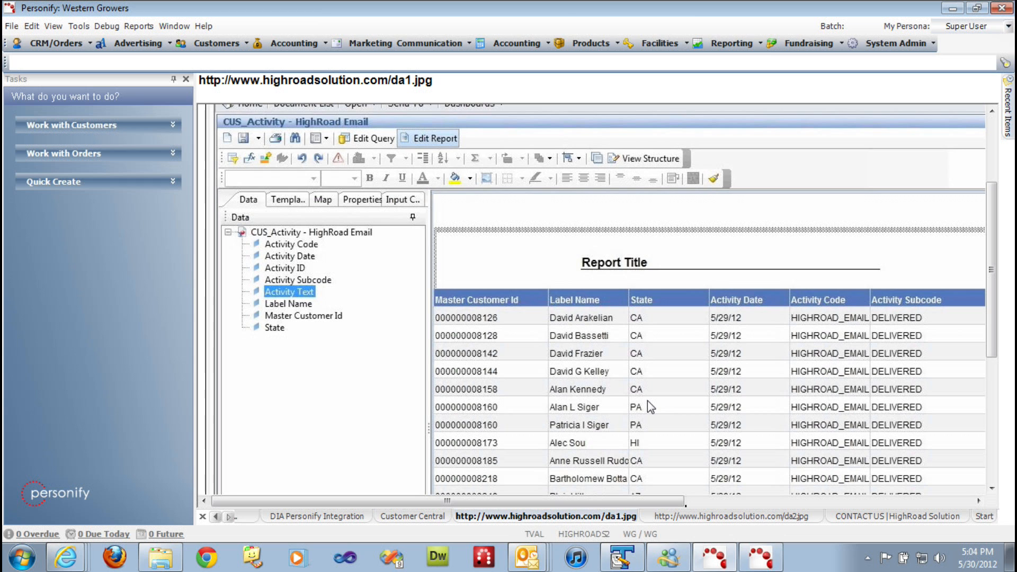
click(681, 518)
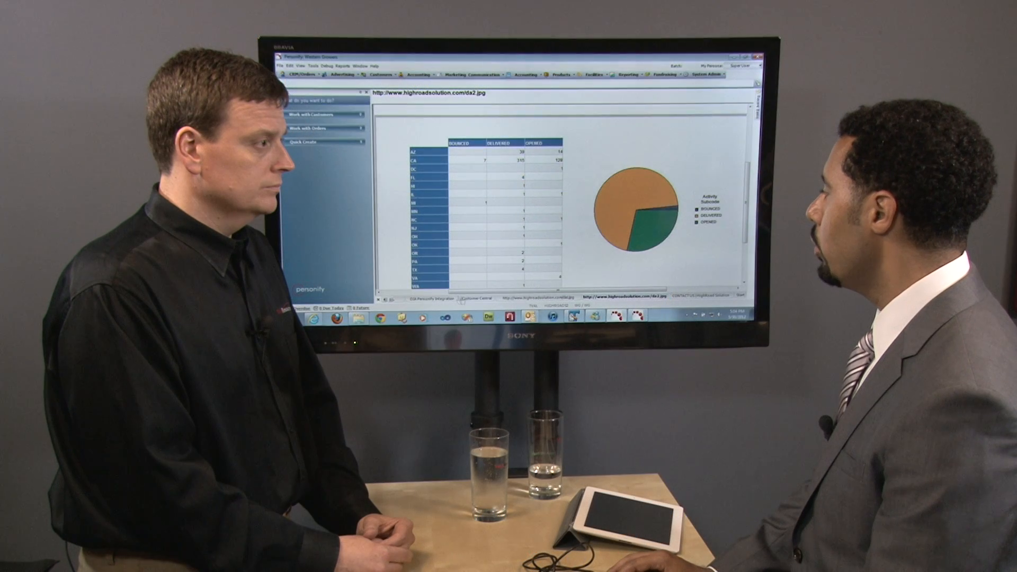
Review the query criteria on the DIA Personify Integration page and open the Degrees options
click(454, 298)
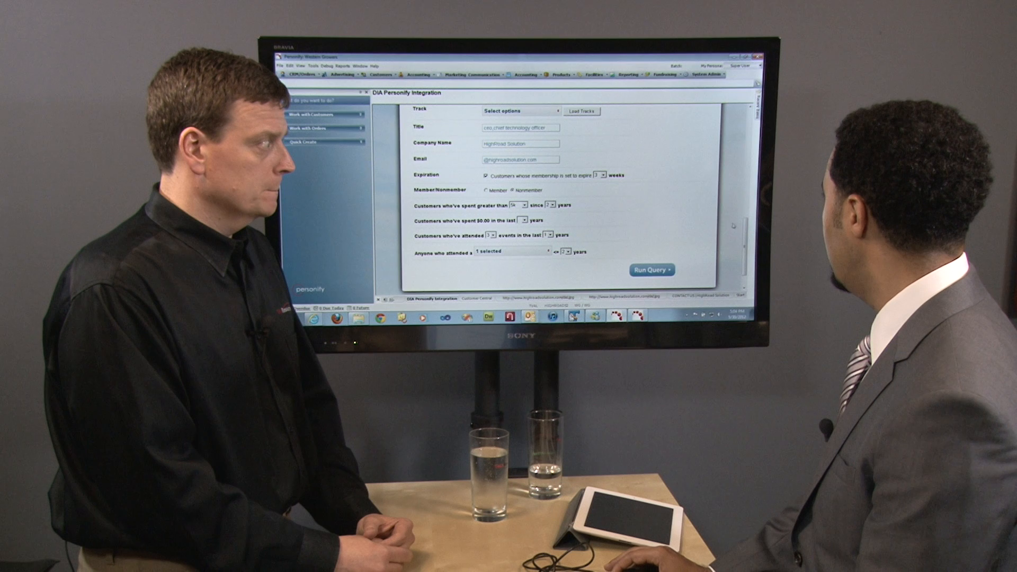
drag(746, 226, 747, 136)
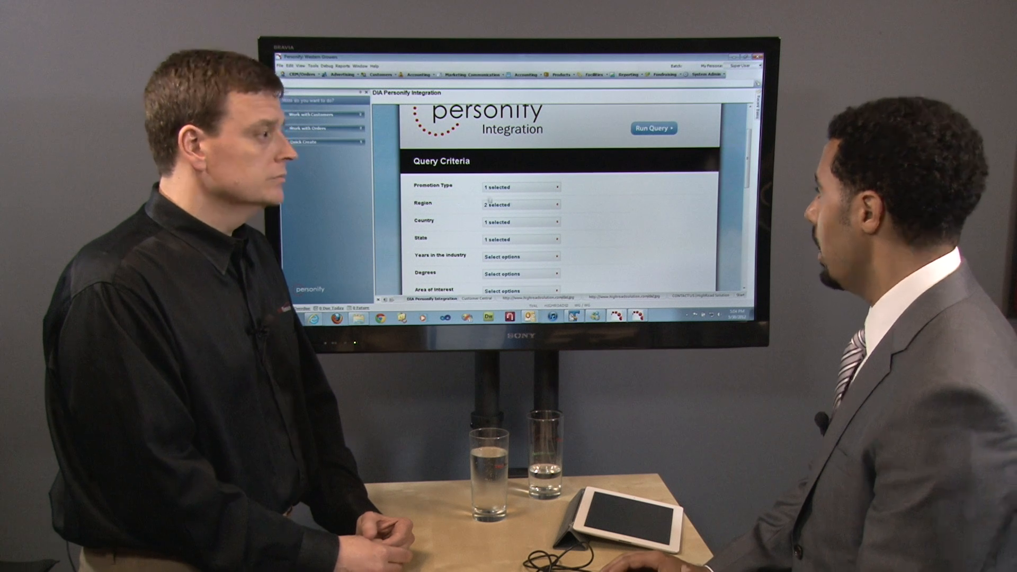
scroll(547, 176, down, 1)
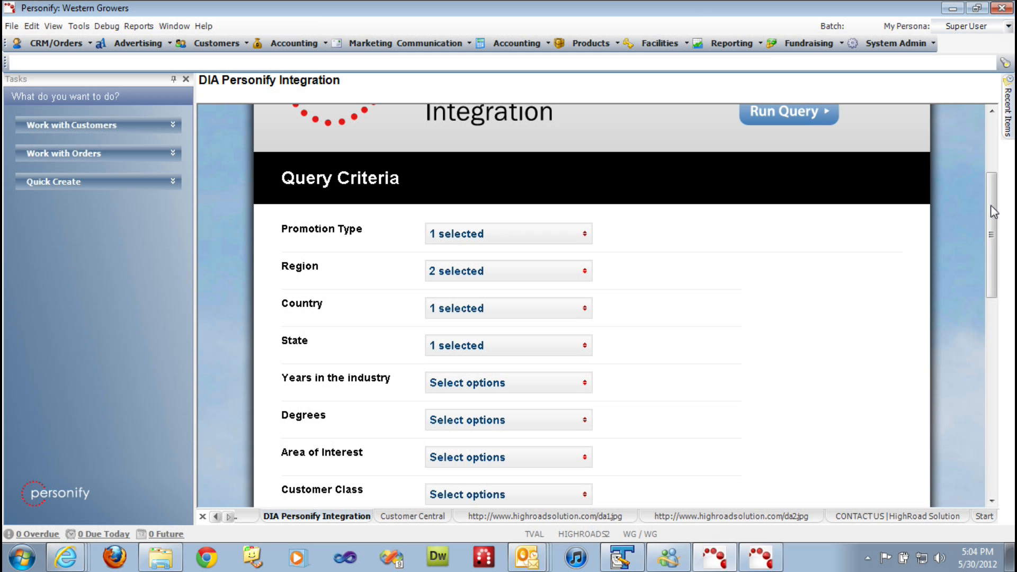
scroll(994, 211, down, 3)
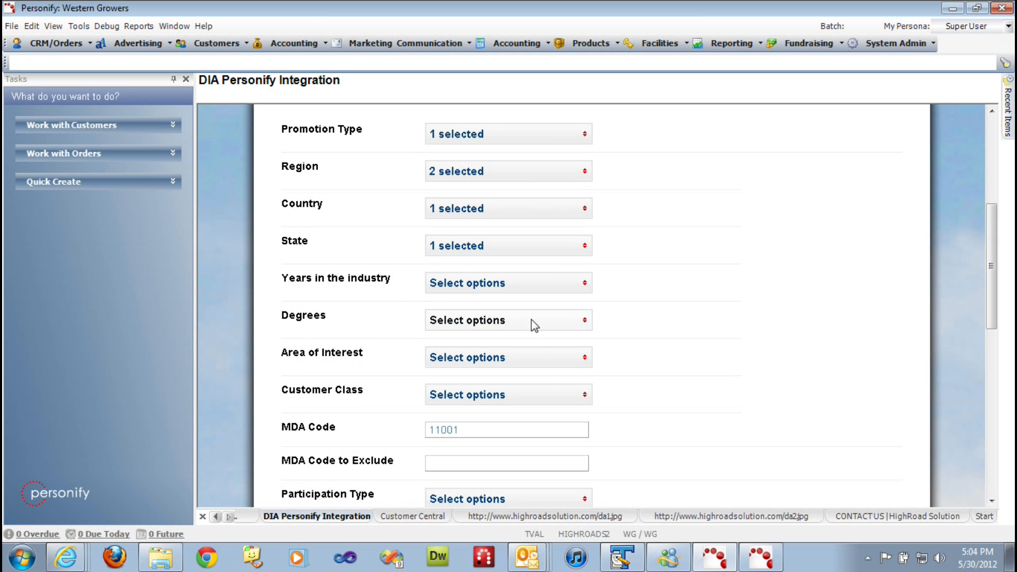
click(534, 324)
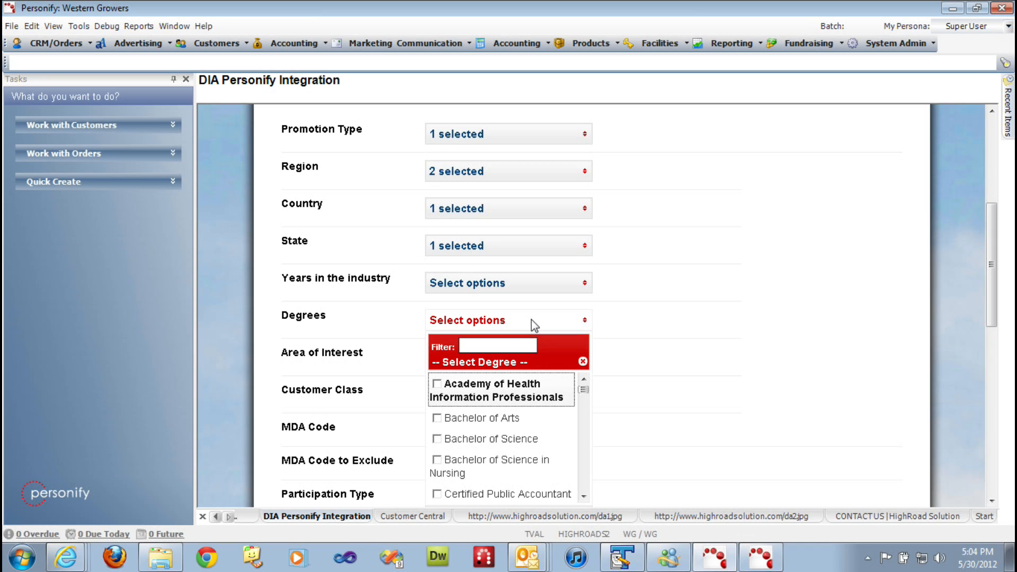